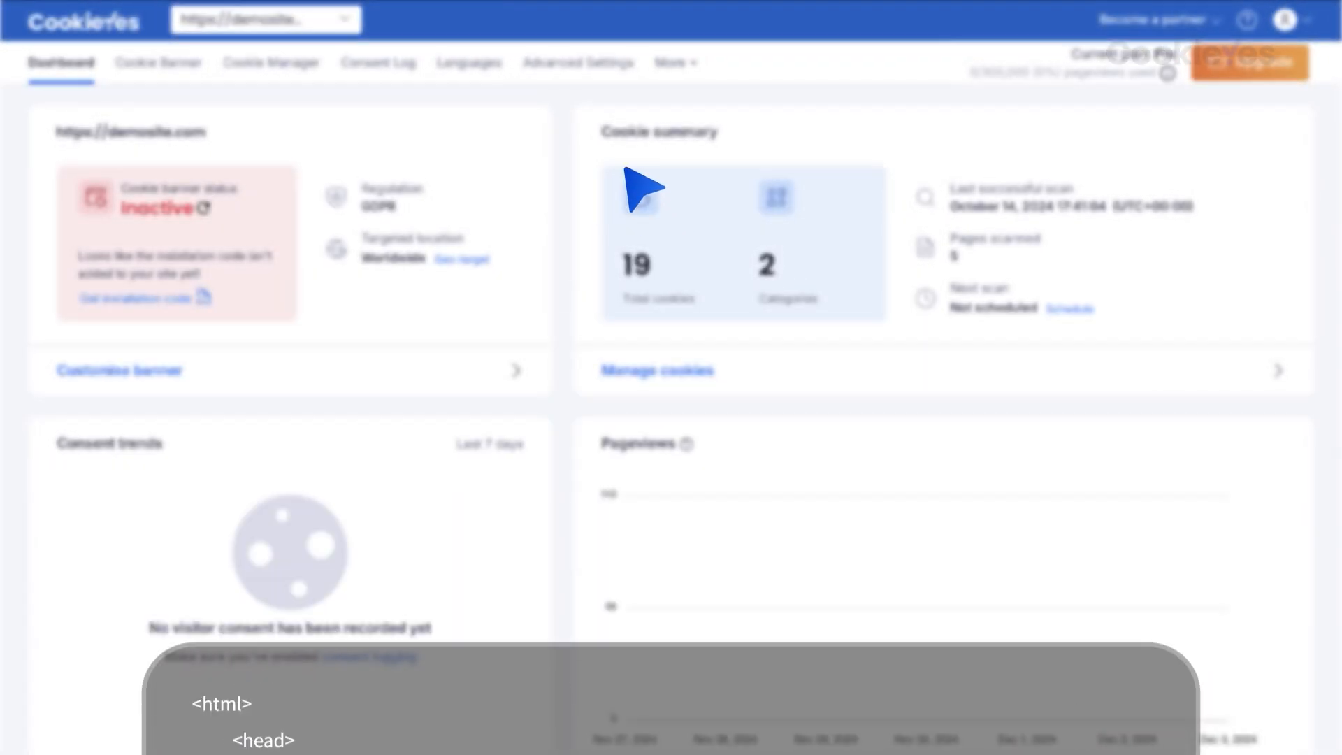
# - Open the site's Advanced Settings in CookieYes and look through the options further down the page
pyautogui.click(564, 61)
pyautogui.scroll(-5, 556, 83)
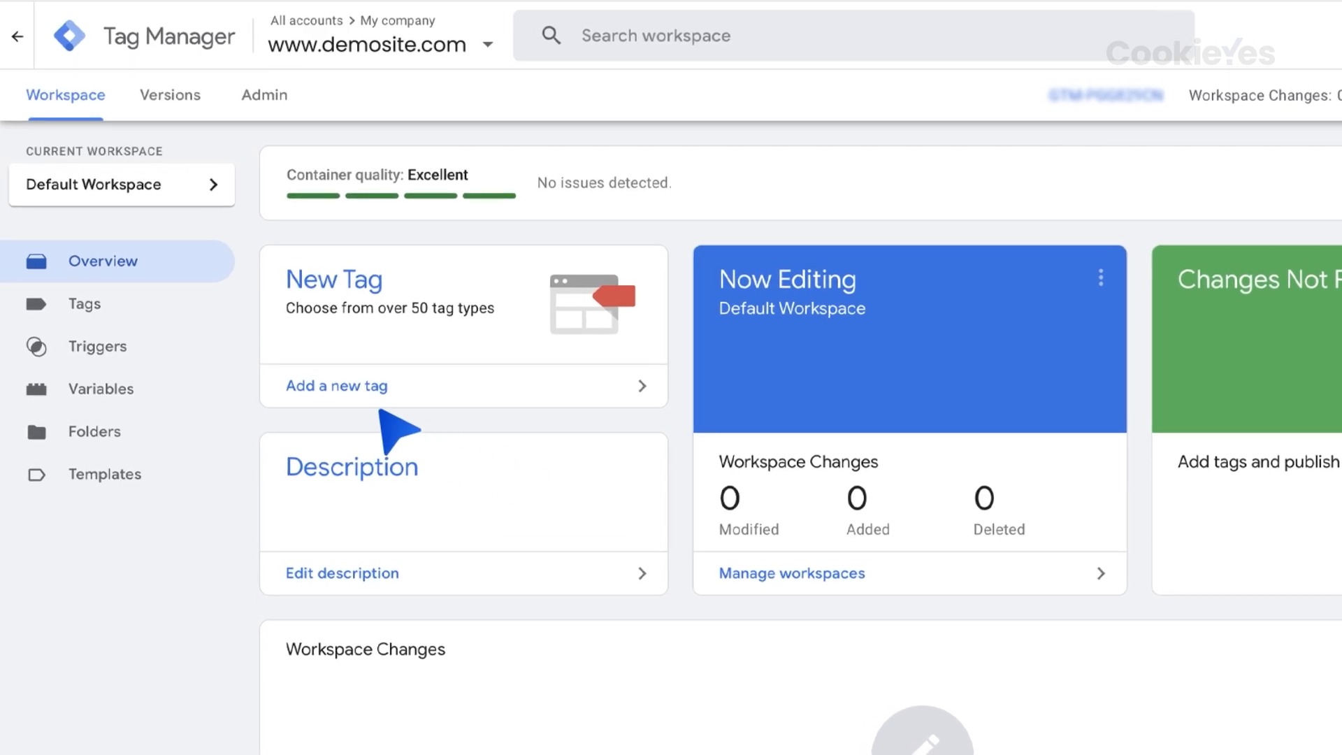
# - Create a new tag named CookieYes in the Google Tag Manager workspace
pyautogui.click(85, 304)
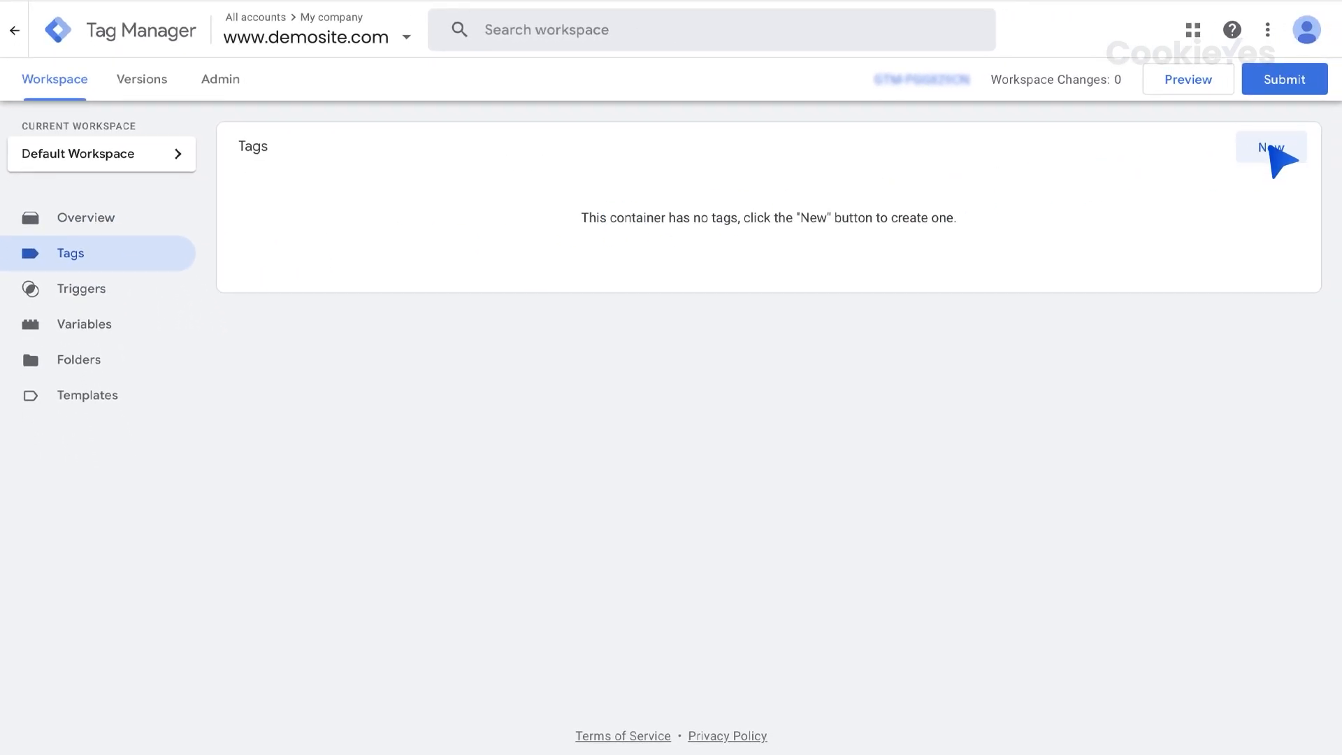
pyautogui.click(1269, 148)
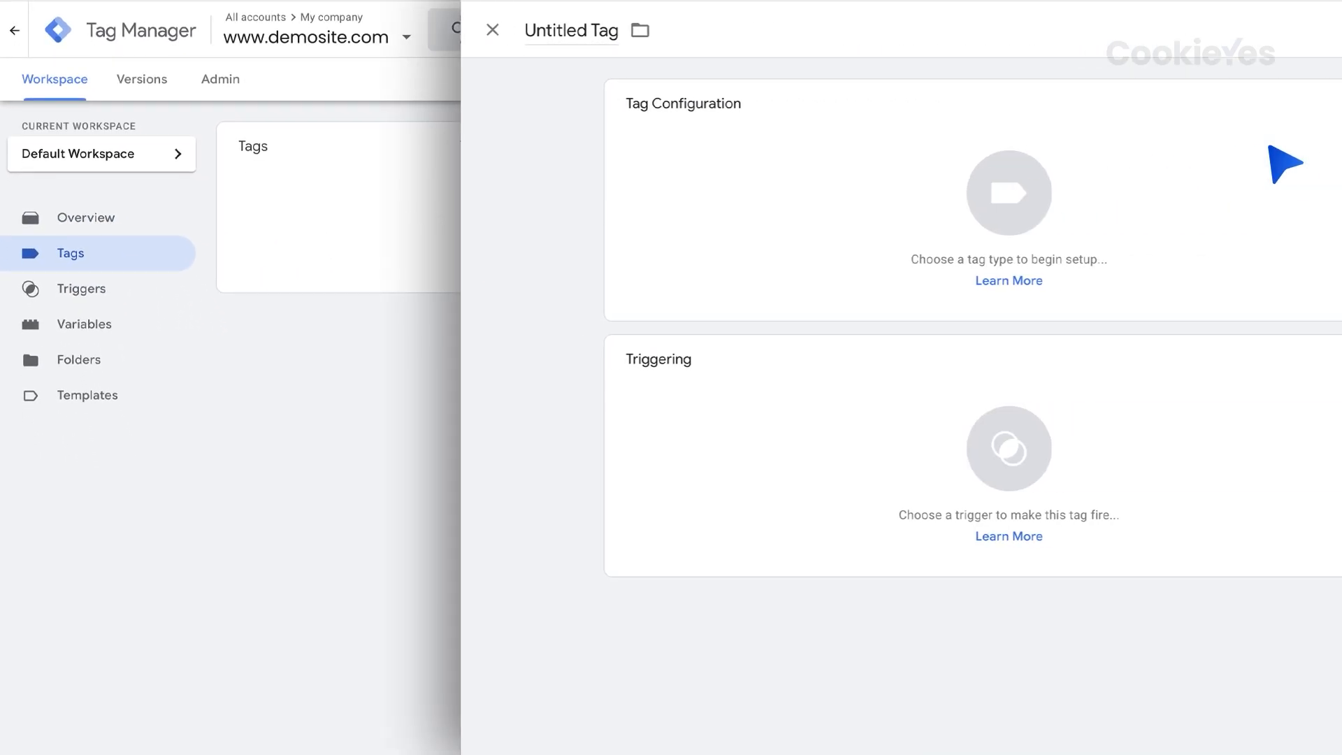
pyautogui.click(166, 38)
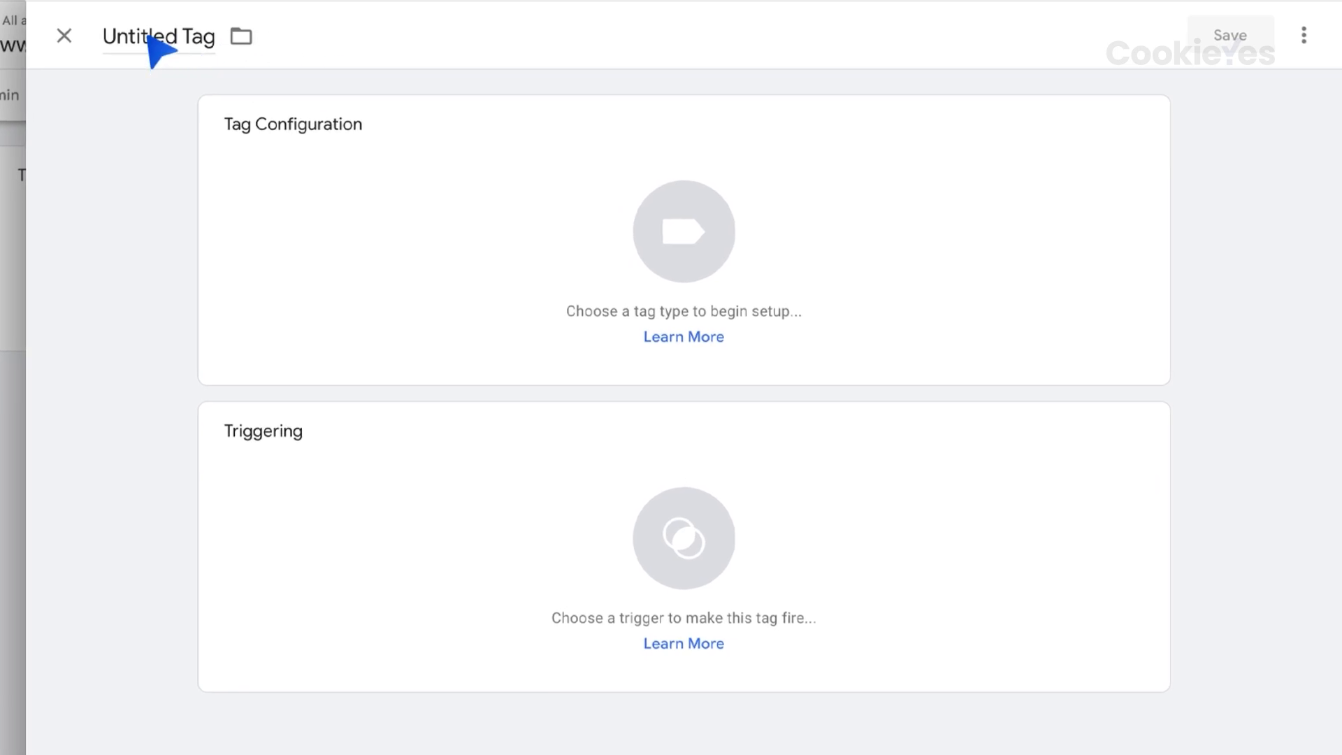
pyautogui.write('CookieYes')
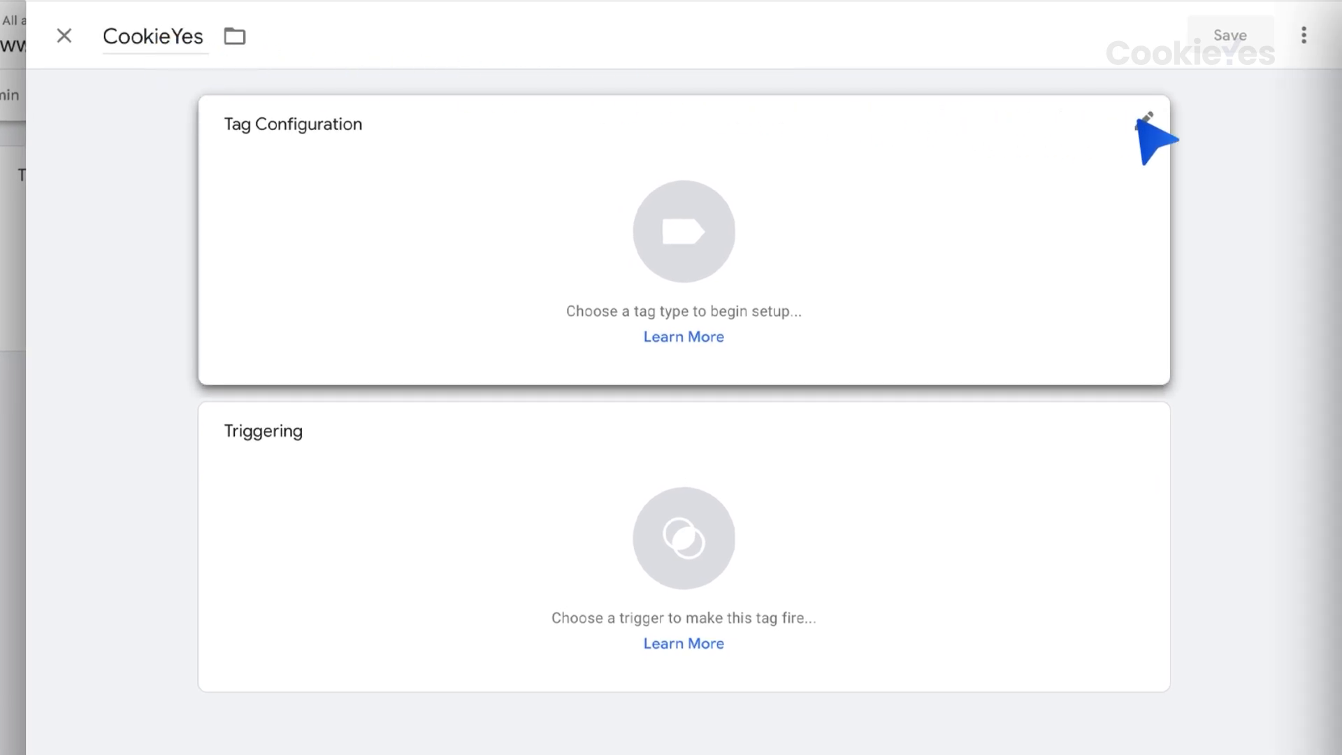
# - Find the CookieYes CMP template in the Community Template Gallery and add it to the workspace, accepting its permissions, as the tag type
pyautogui.click(1145, 120)
pyautogui.click(1097, 115)
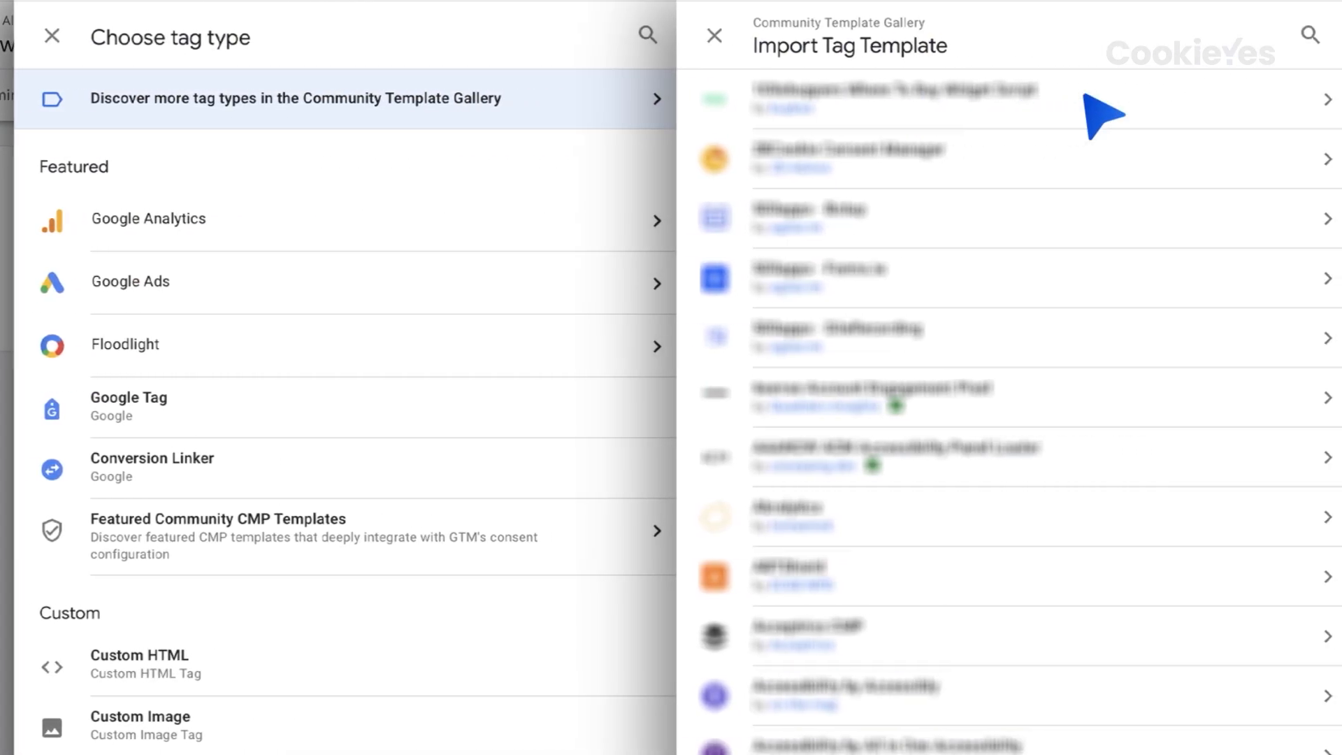
pyautogui.click(1293, 38)
pyautogui.write('CookieYes CMP')
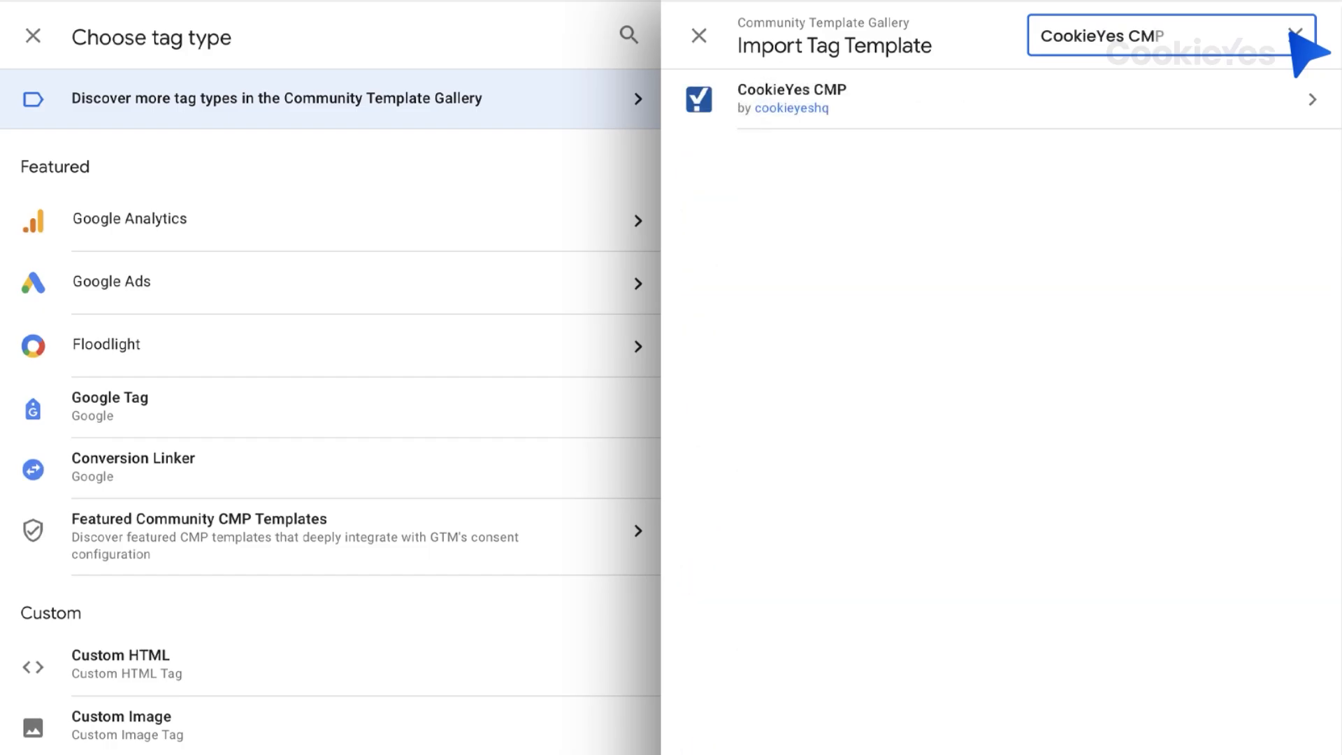
pyautogui.click(838, 96)
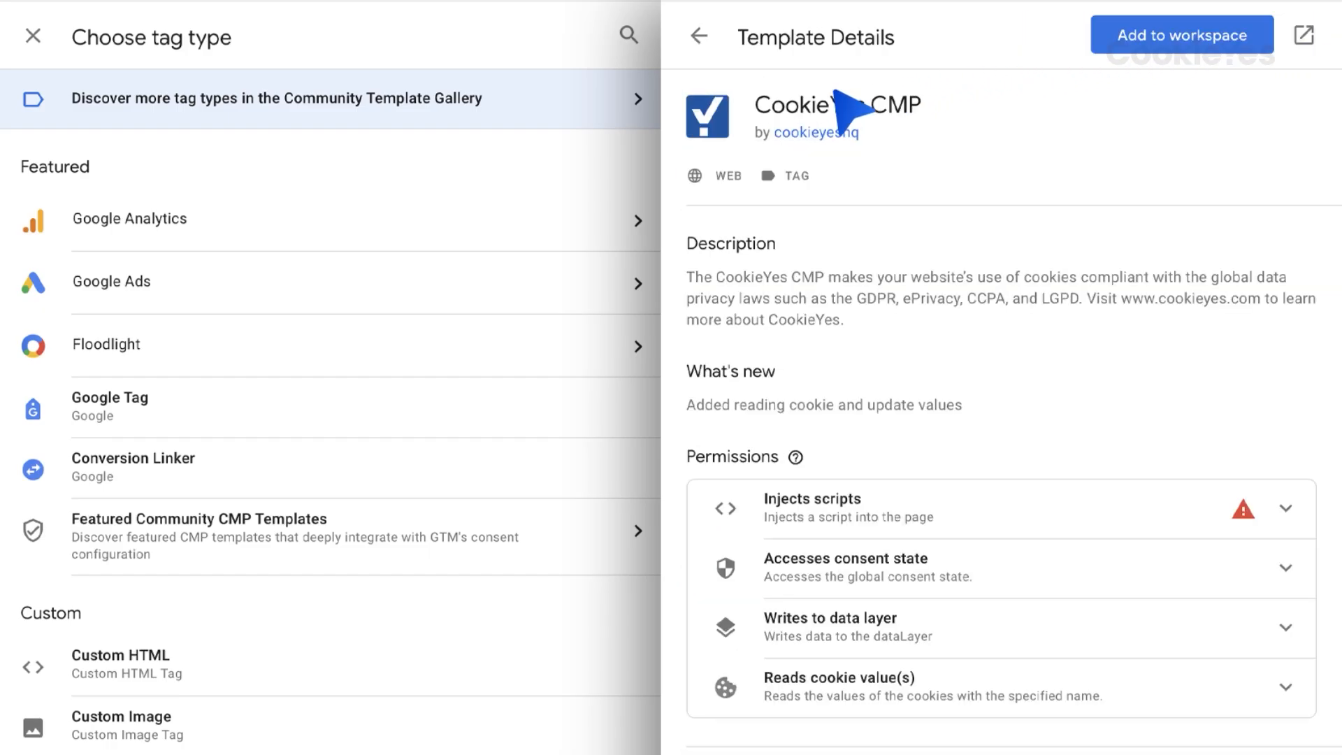
pyautogui.click(1180, 39)
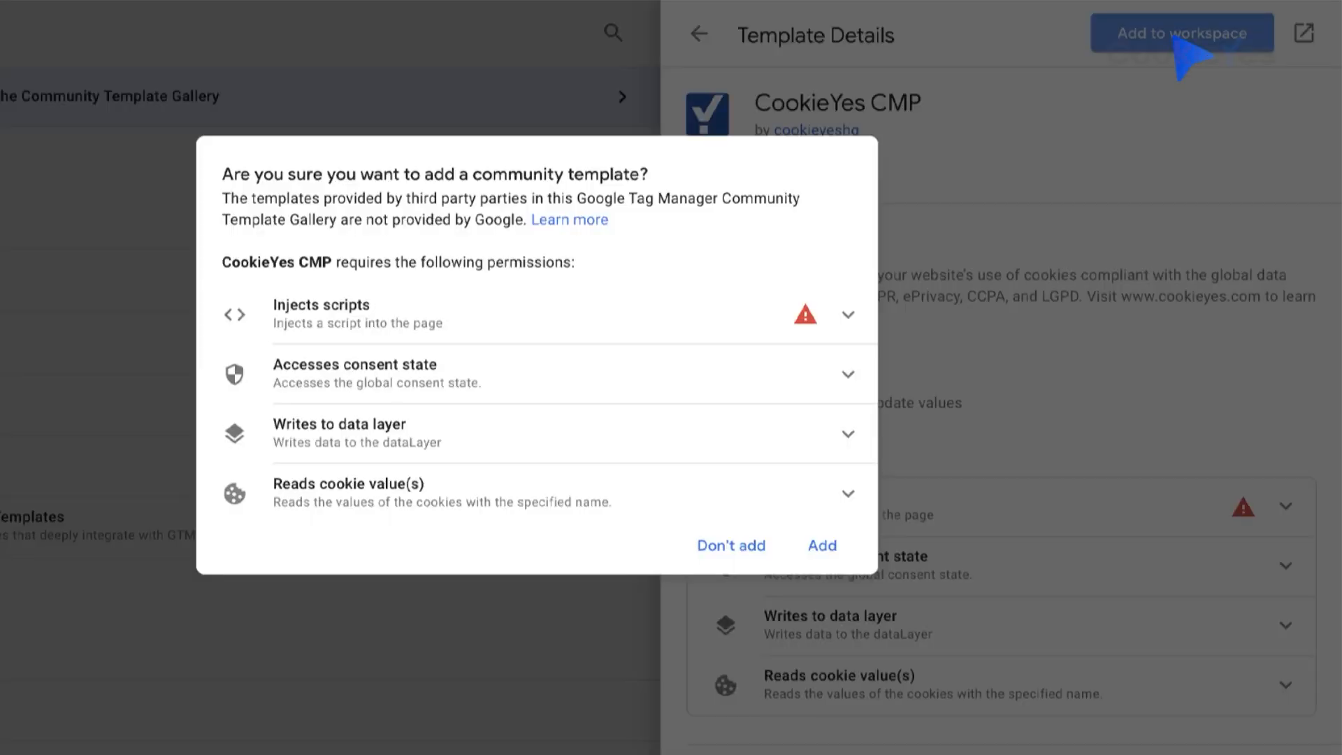
pyautogui.click(823, 545)
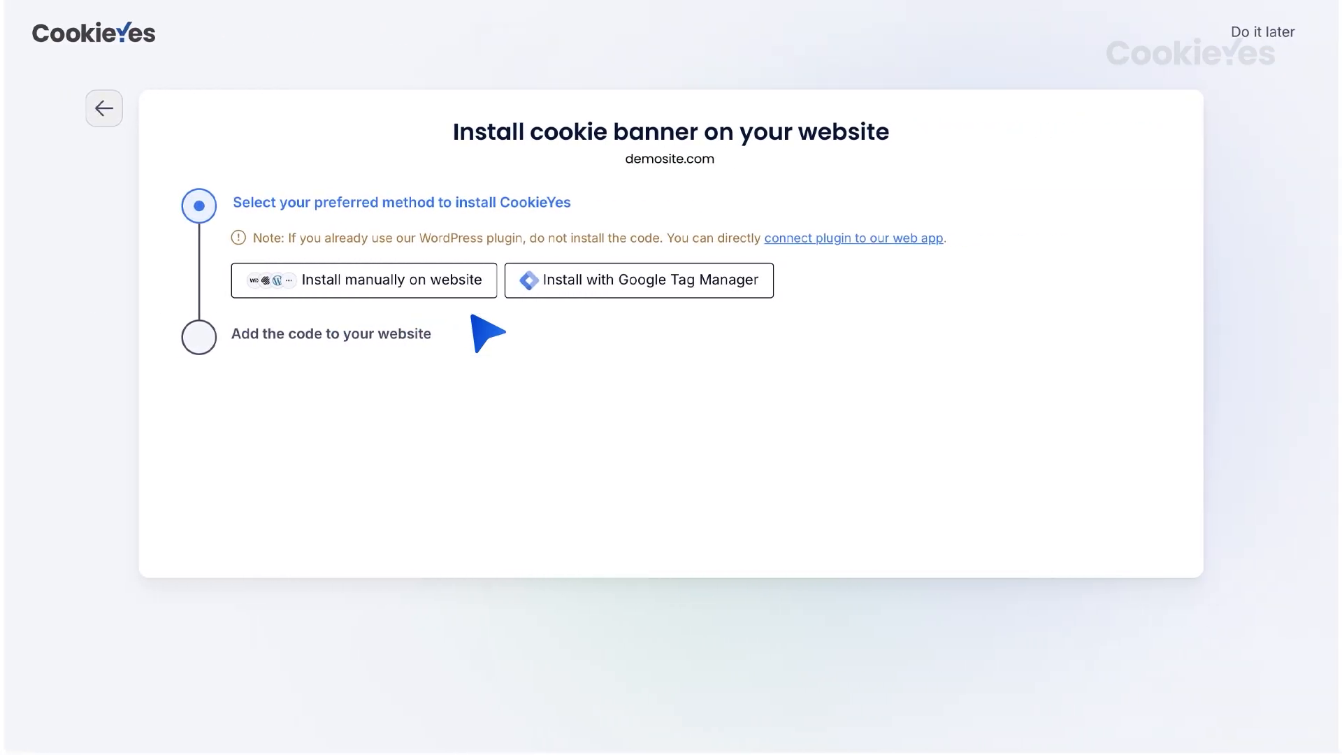
# - Choose Google Tag Manager as the installation method in CookieYes and copy the website key
pyautogui.click(614, 283)
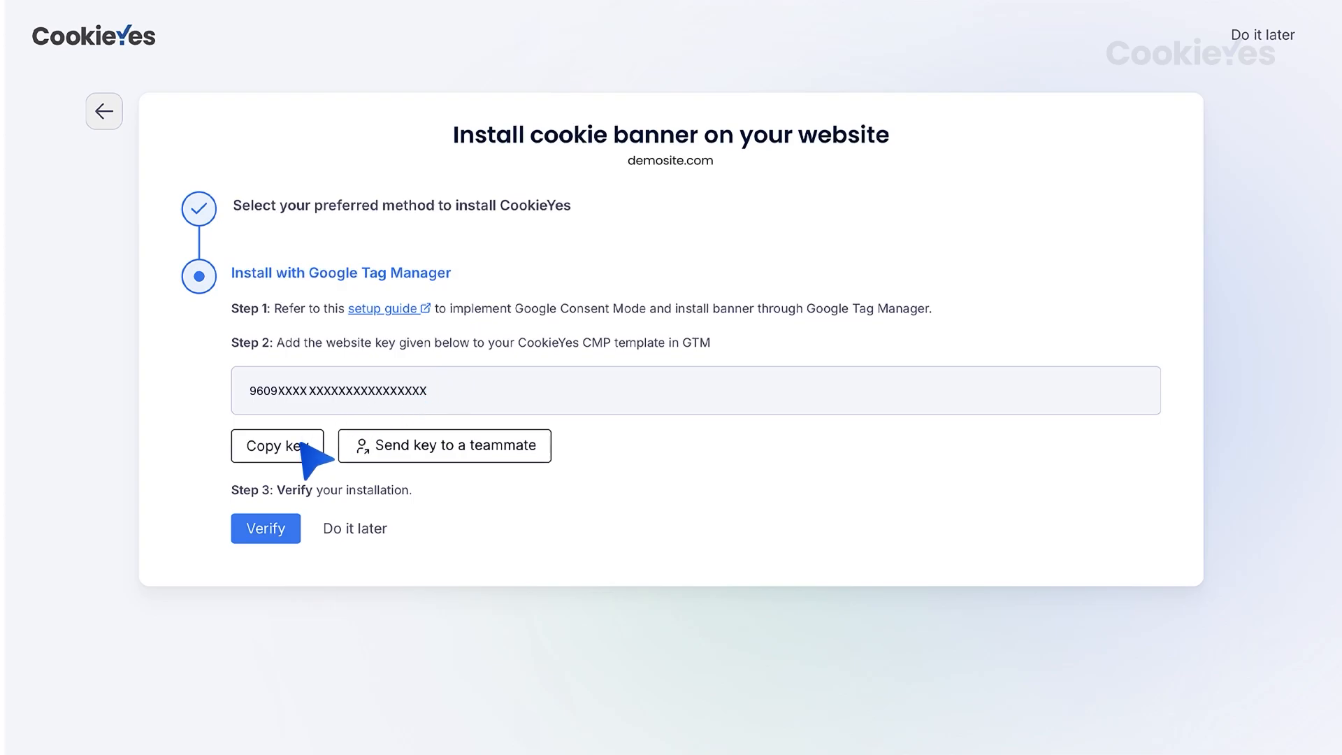
pyautogui.click(286, 459)
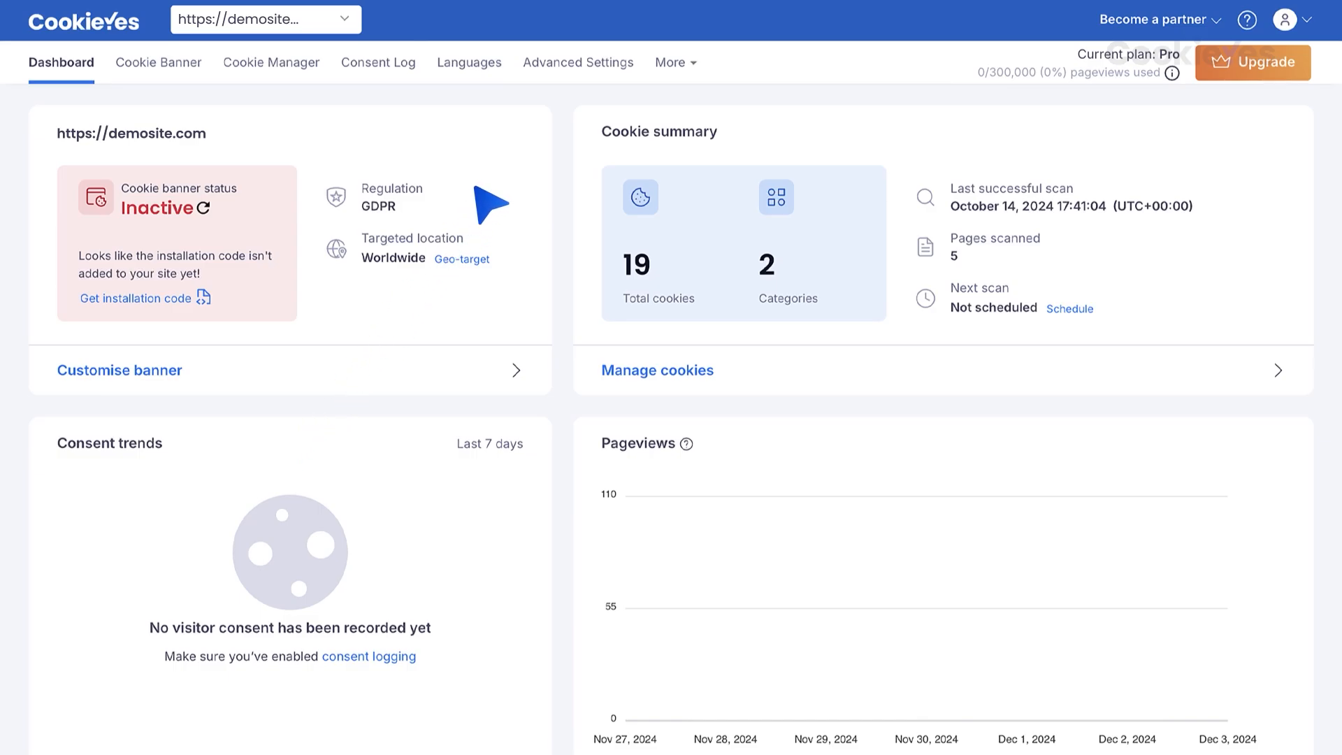
# - Show the manual installation code from the CookieYes Advanced Settings and look for the website key in the script URL
pyautogui.click(572, 64)
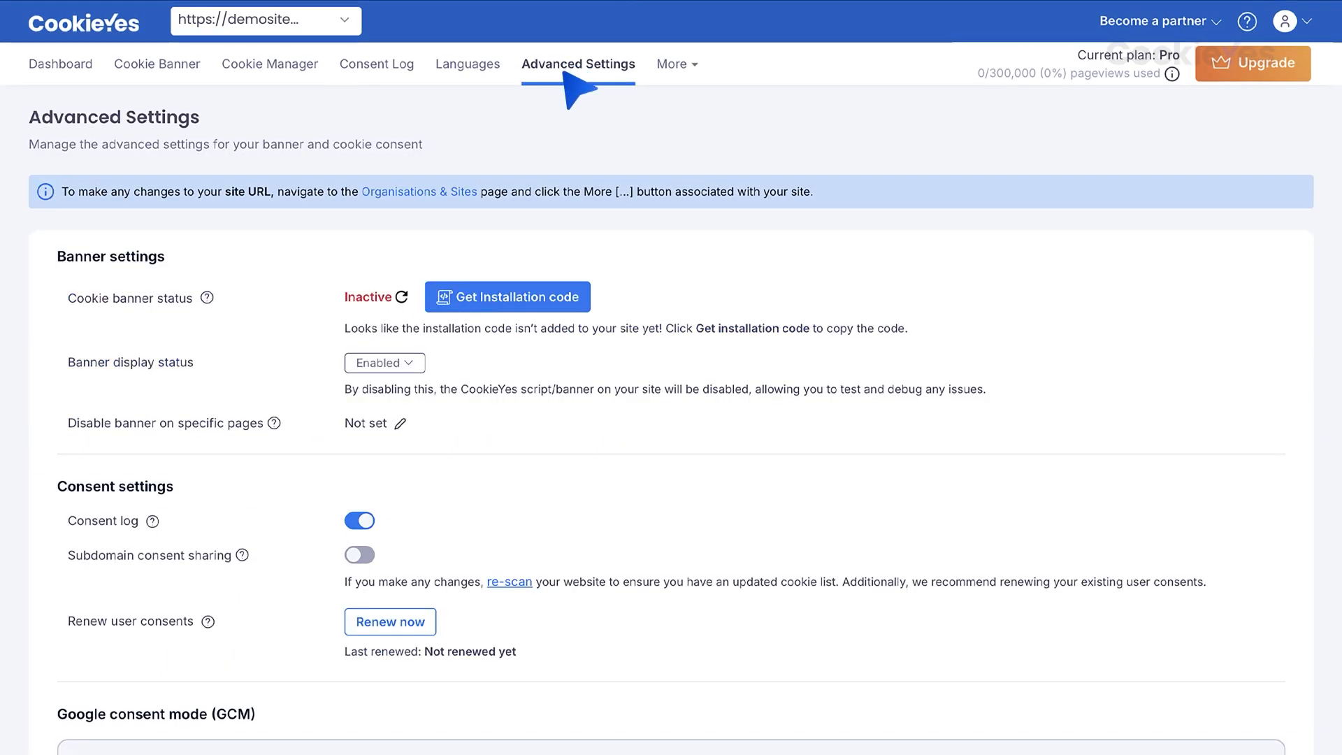
pyautogui.click(524, 297)
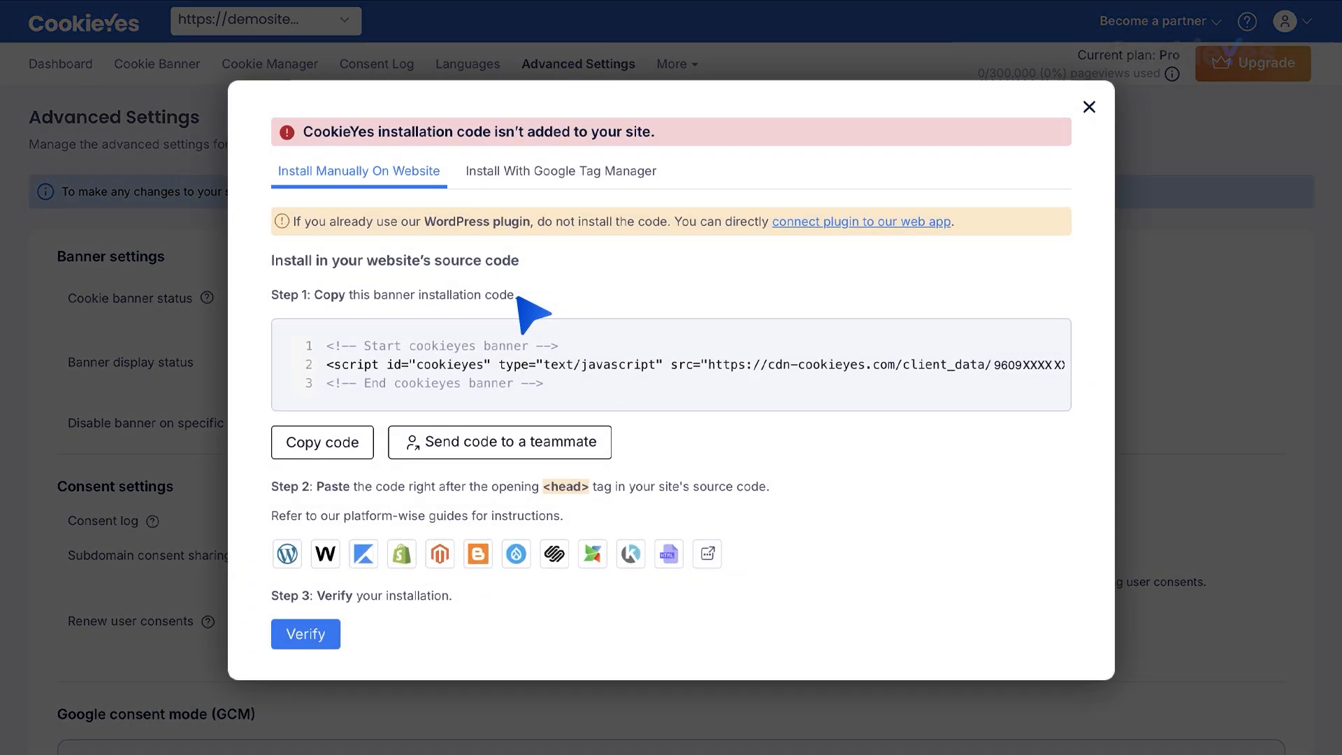
pyautogui.hscroll(3, 599, 335)
pyautogui.hscroll(3, 814, 373)
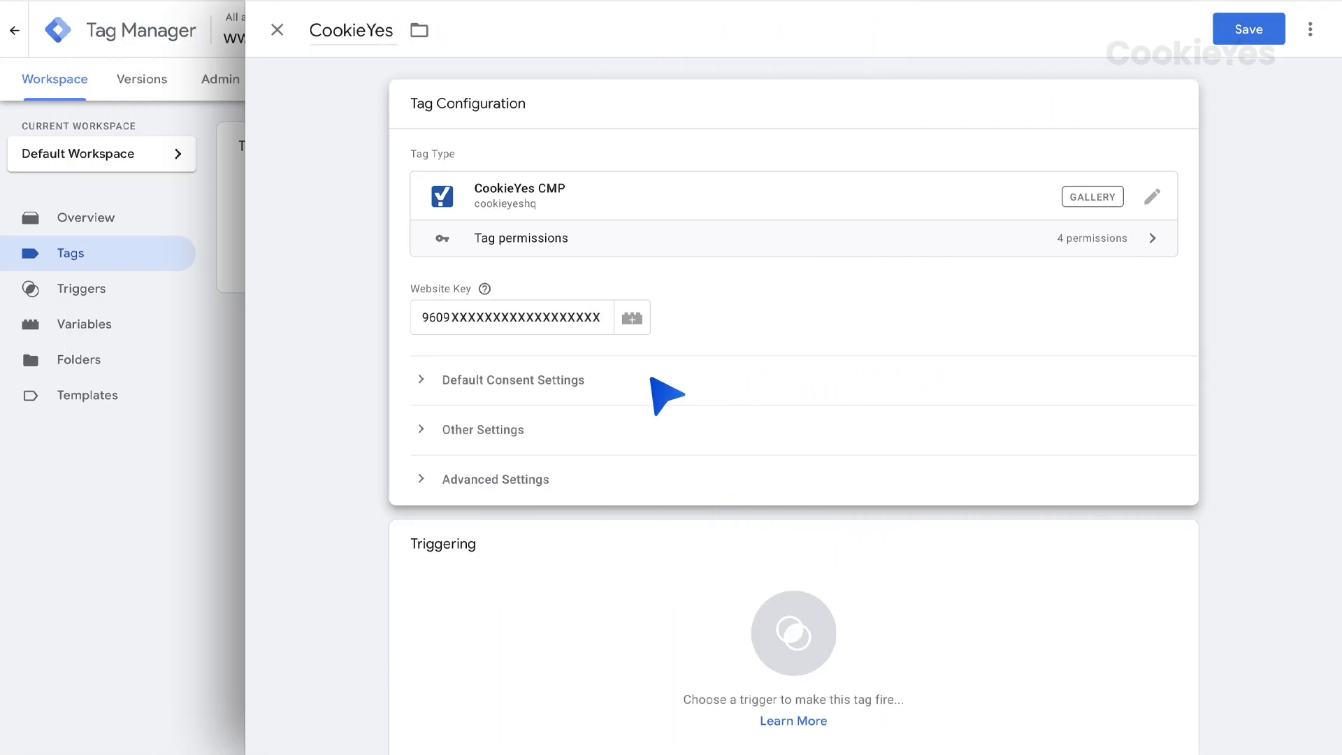
# - In the Tag Manager tag, add a default consent setting with necessary cookies Enabled, all other options Disabled and Regions set to All
pyautogui.click(486, 382)
pyautogui.click(489, 474)
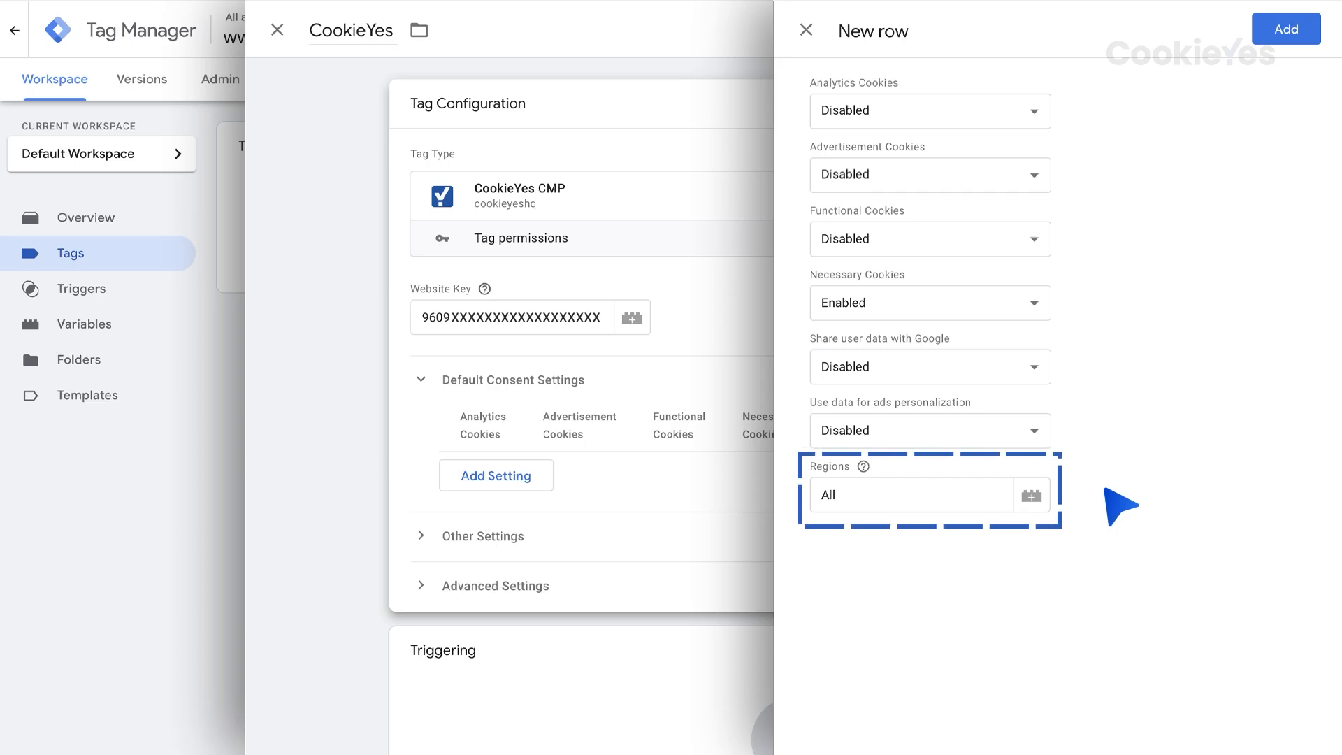
pyautogui.click(1285, 29)
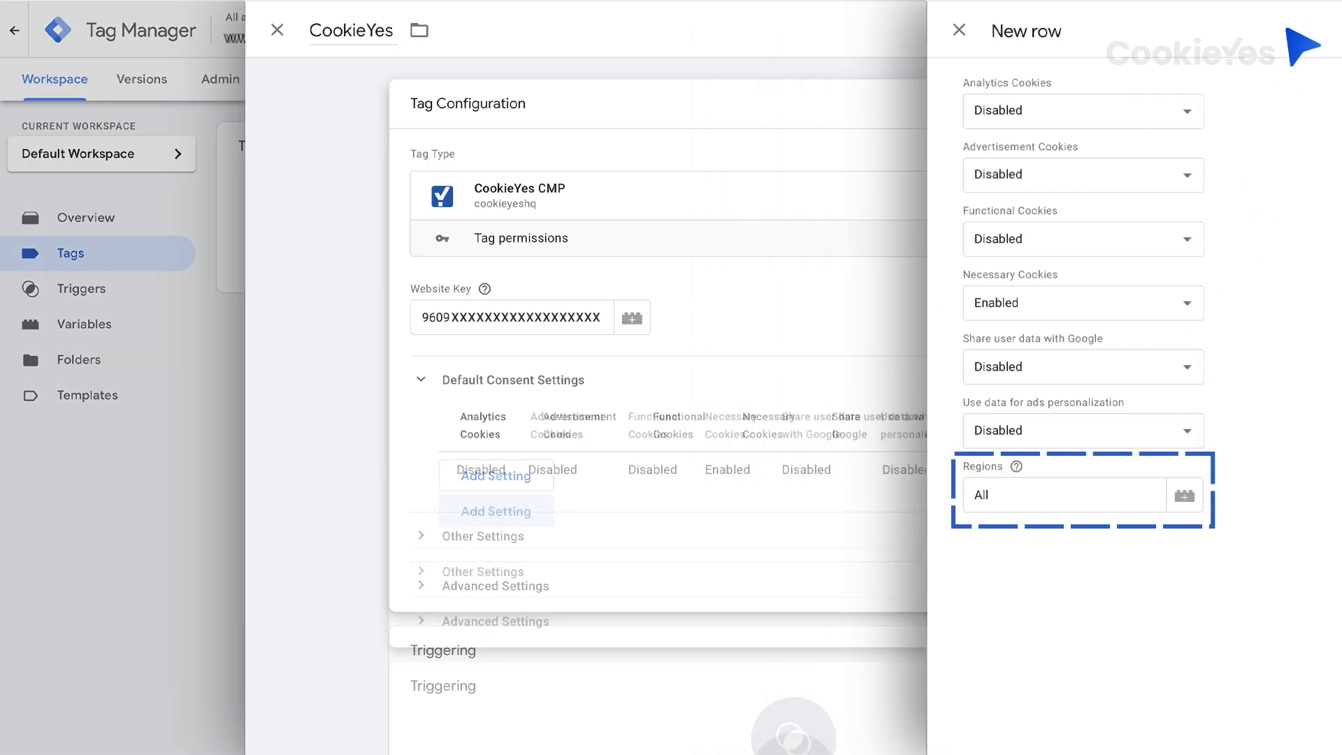
pyautogui.click(1285, 244)
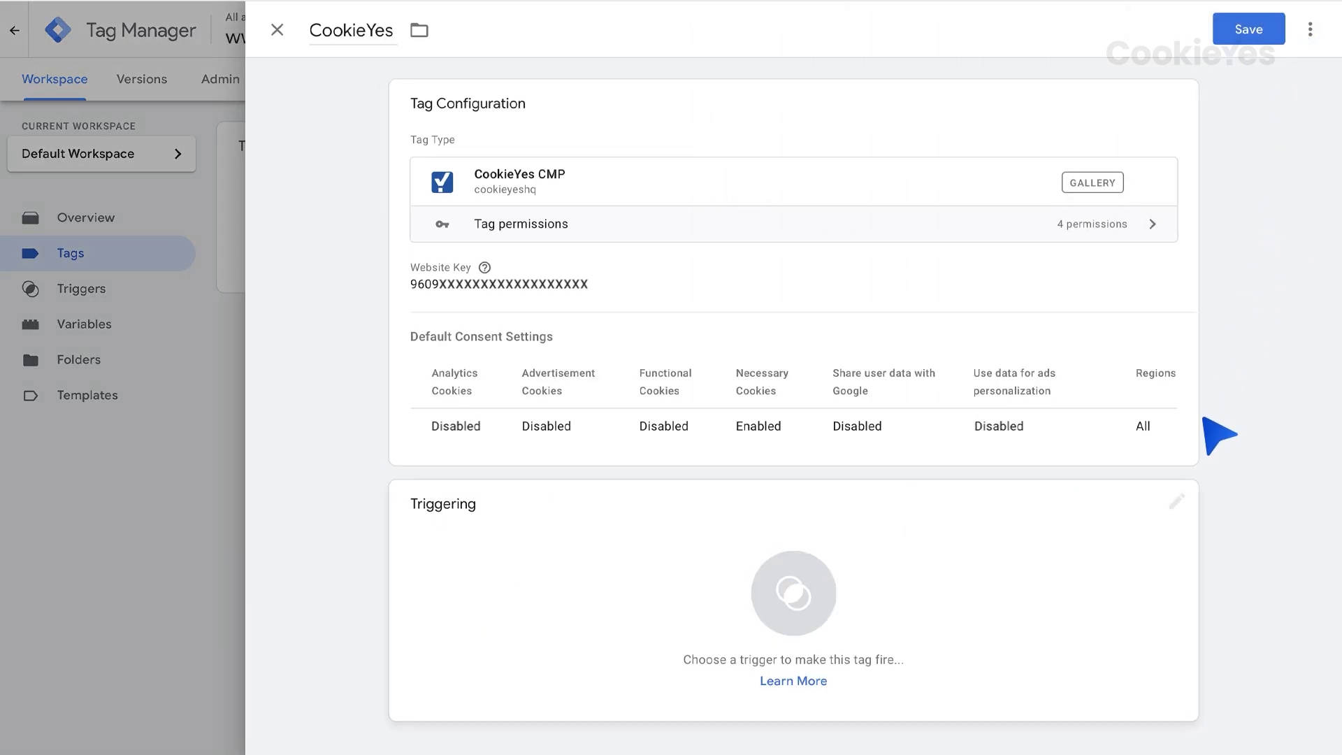
# - Assign the Consent Initialization - All Pages trigger to the CookieYes tag and save the tag
pyautogui.click(1177, 503)
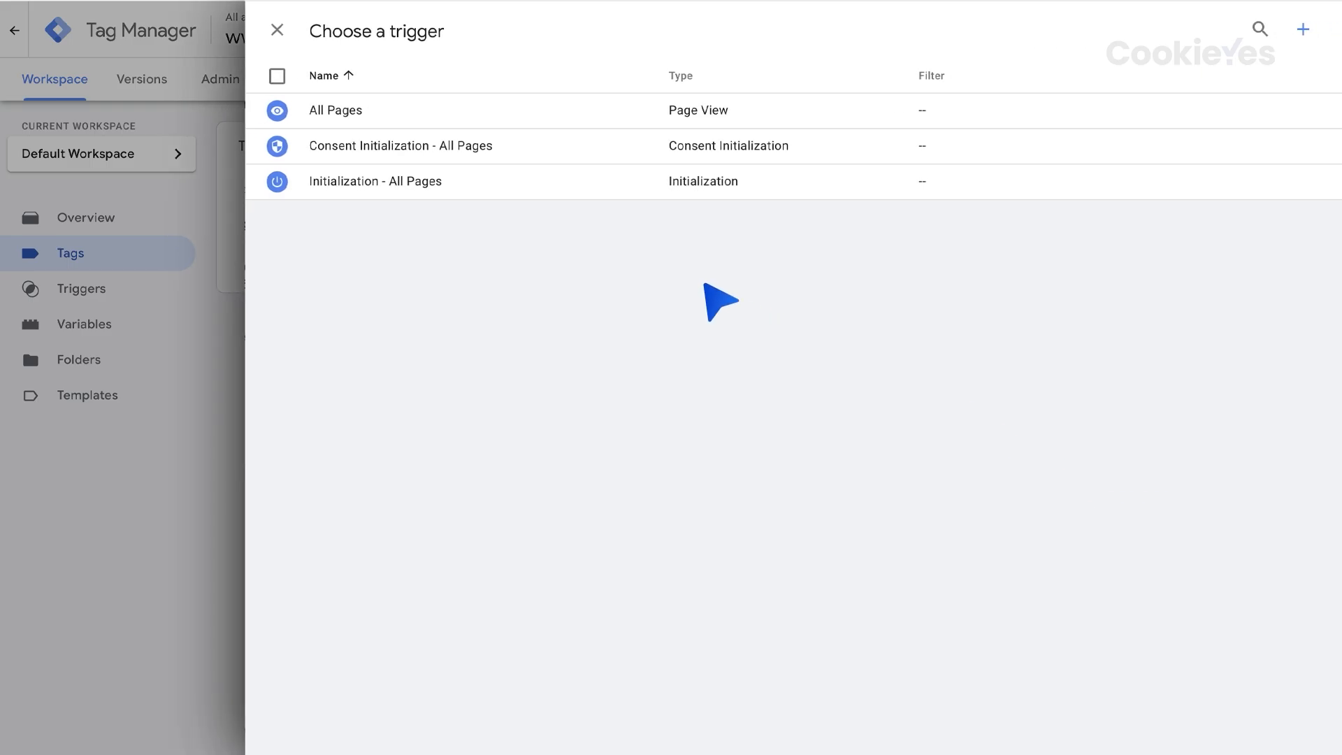
pyautogui.click(397, 145)
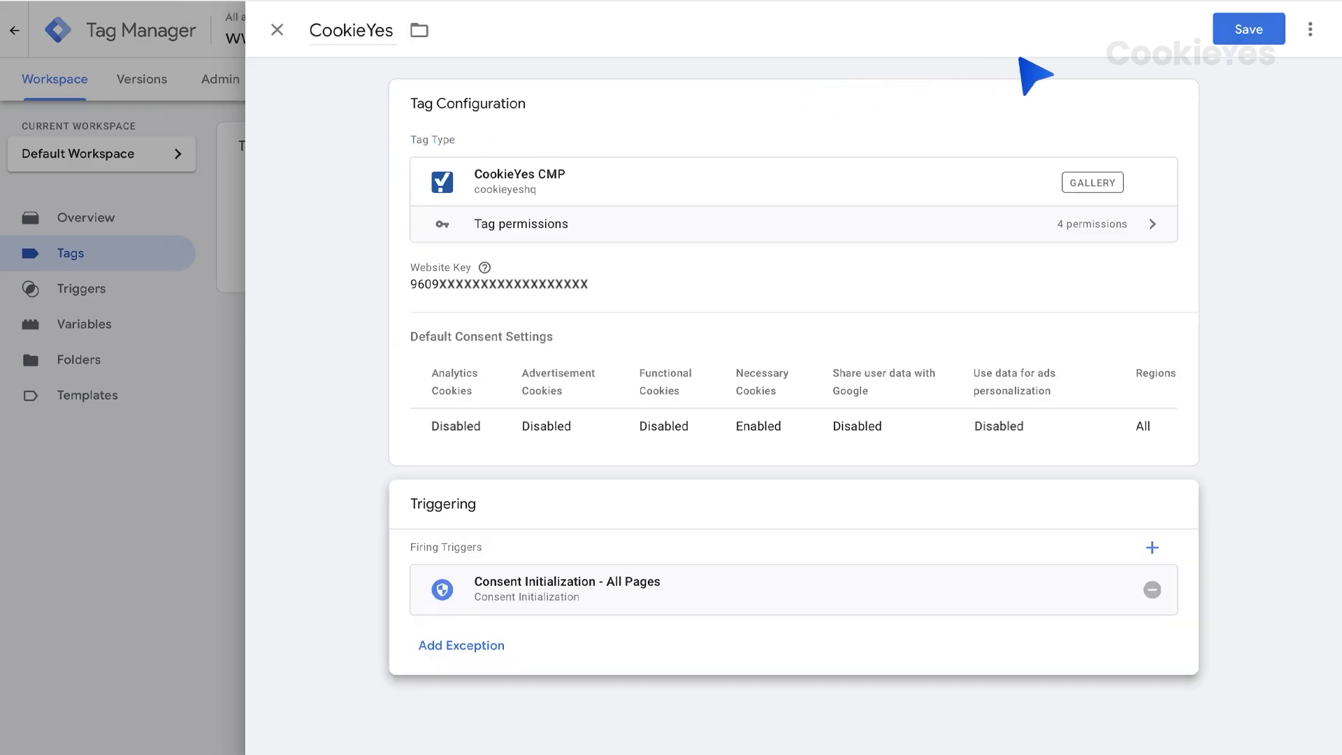
pyautogui.click(1246, 32)
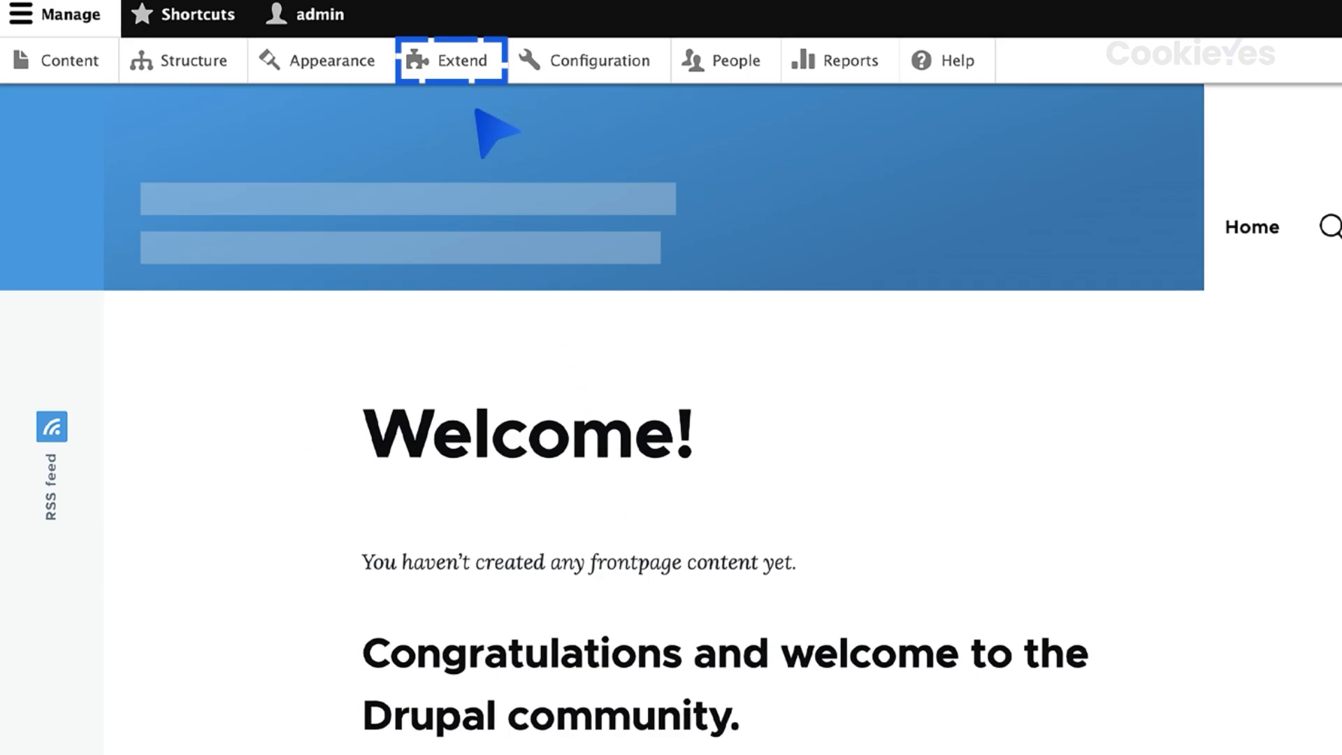
# - In the Drupal admin, filter the modules by "Google tag" and install the Google Tag module
pyautogui.click(461, 65)
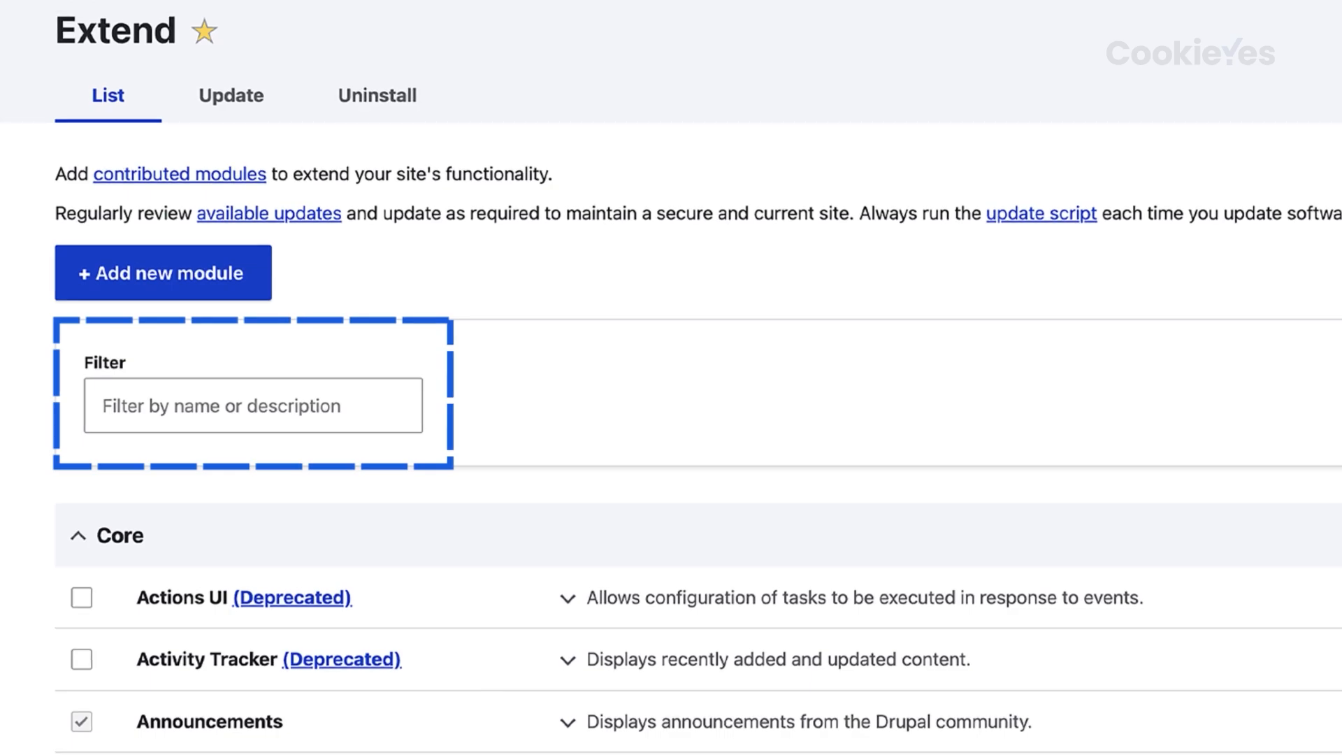
pyautogui.click(139, 412)
pyautogui.write('Google tag')
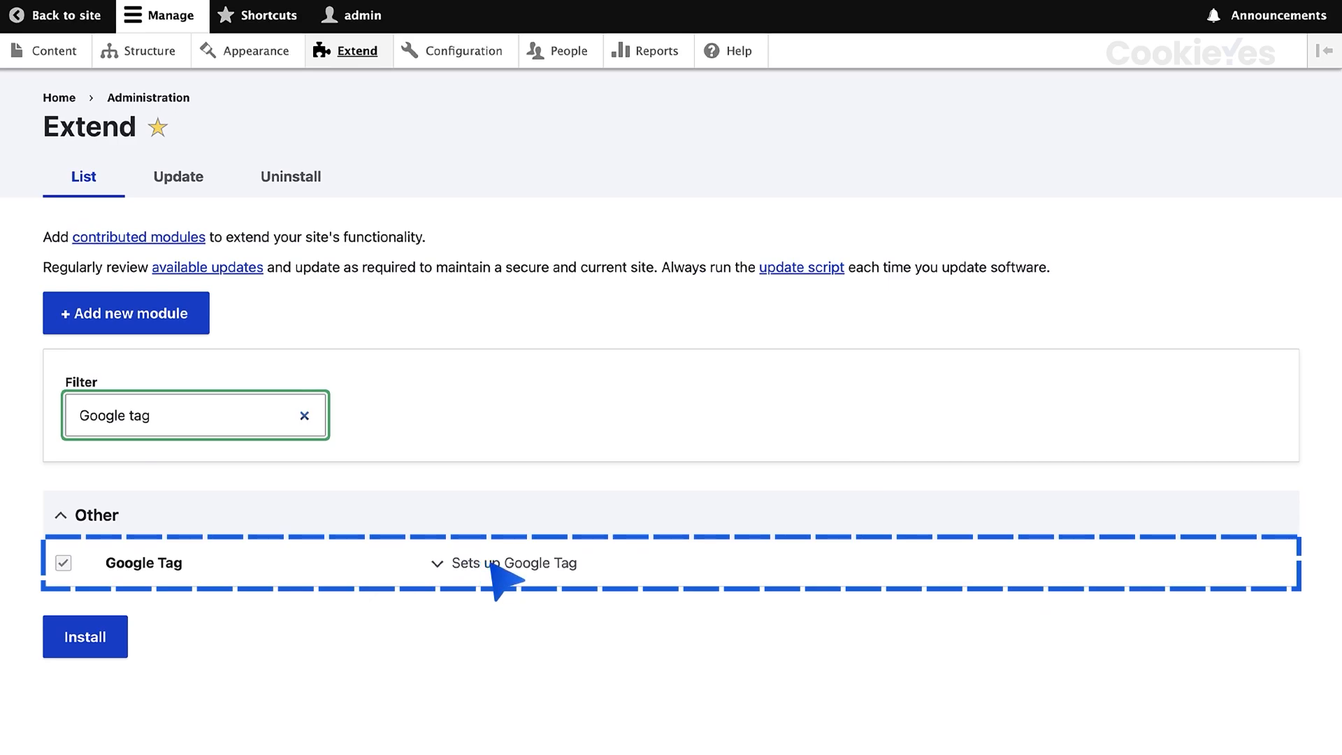
pyautogui.click(491, 564)
pyautogui.click(698, 638)
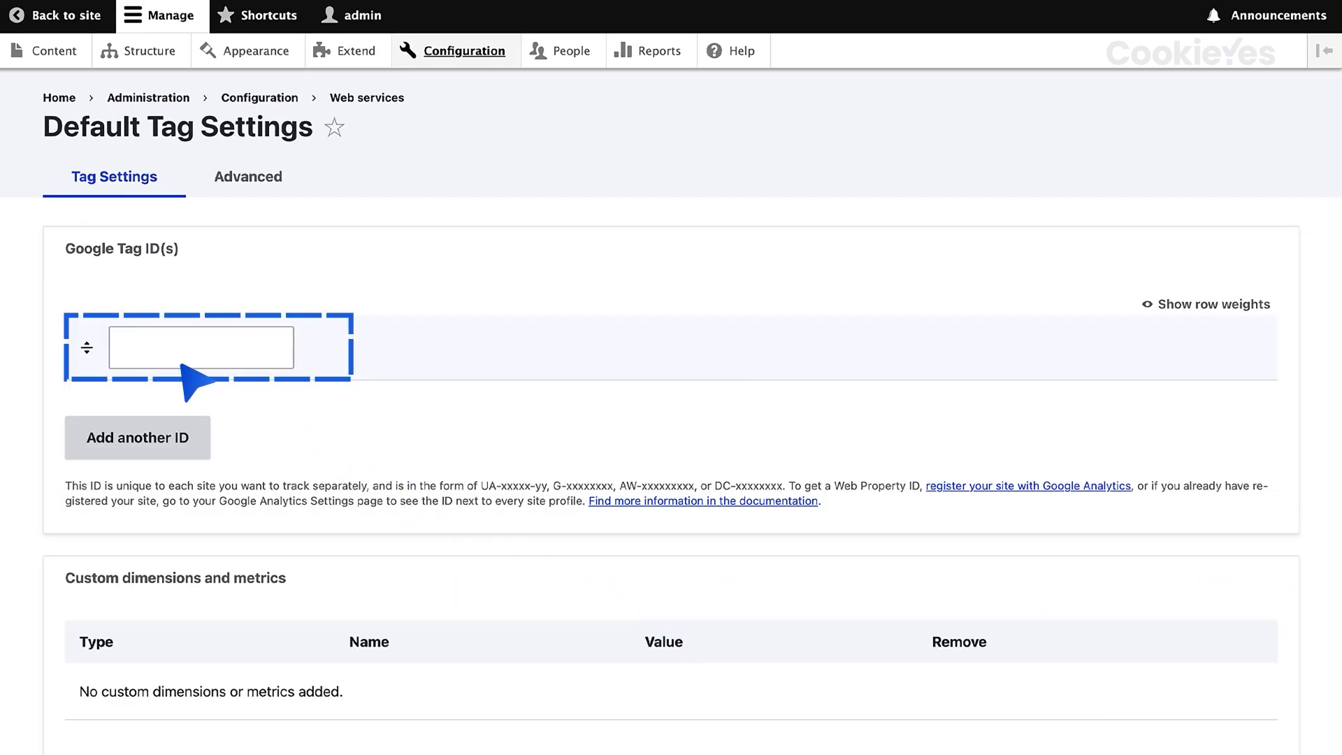
# - Enter the Google Tag Manager container ID as the Google Tag ID in Default Tag Settings and save the configuration
pyautogui.click(142, 343)
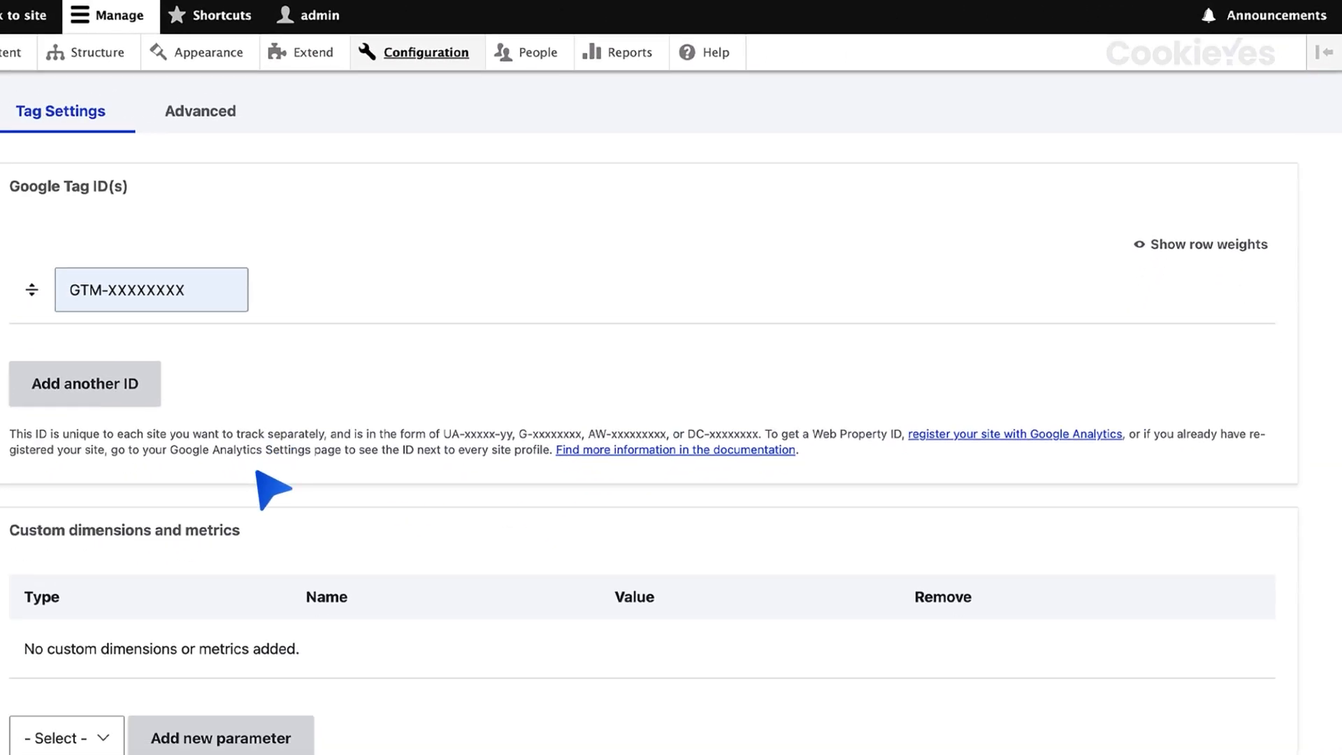
pyautogui.scroll(-15, 272, 489)
pyautogui.click(84, 694)
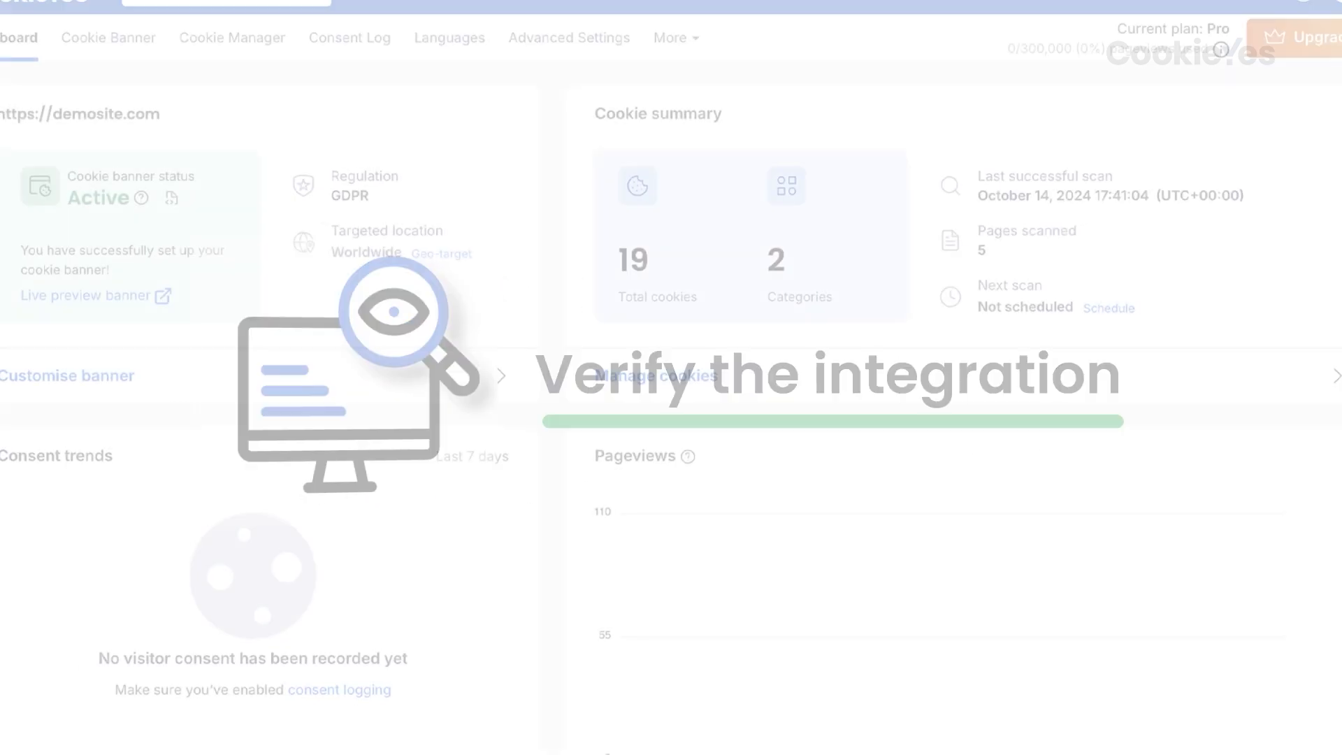
# - Switch to CookieYes and run the GCM status check from the site's Advanced Settings
pyautogui.click(566, 63)
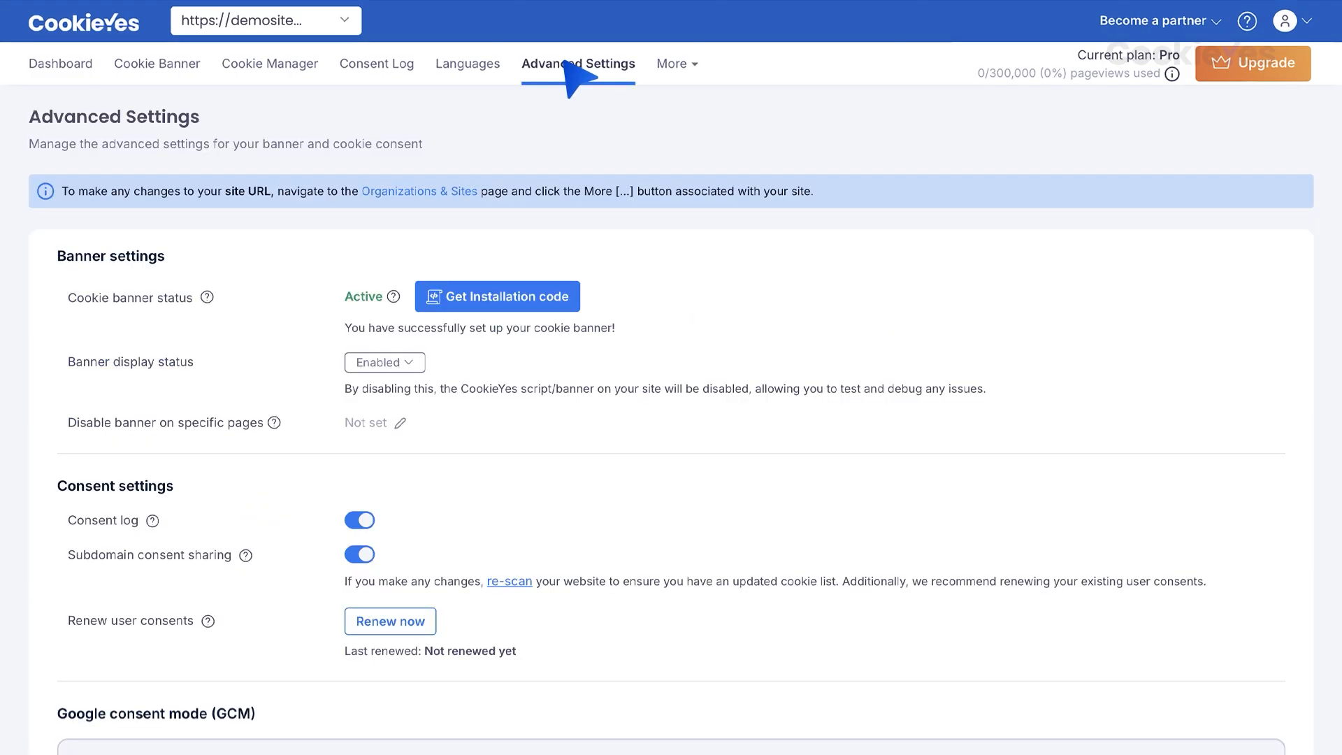
pyautogui.scroll(-7, 566, 61)
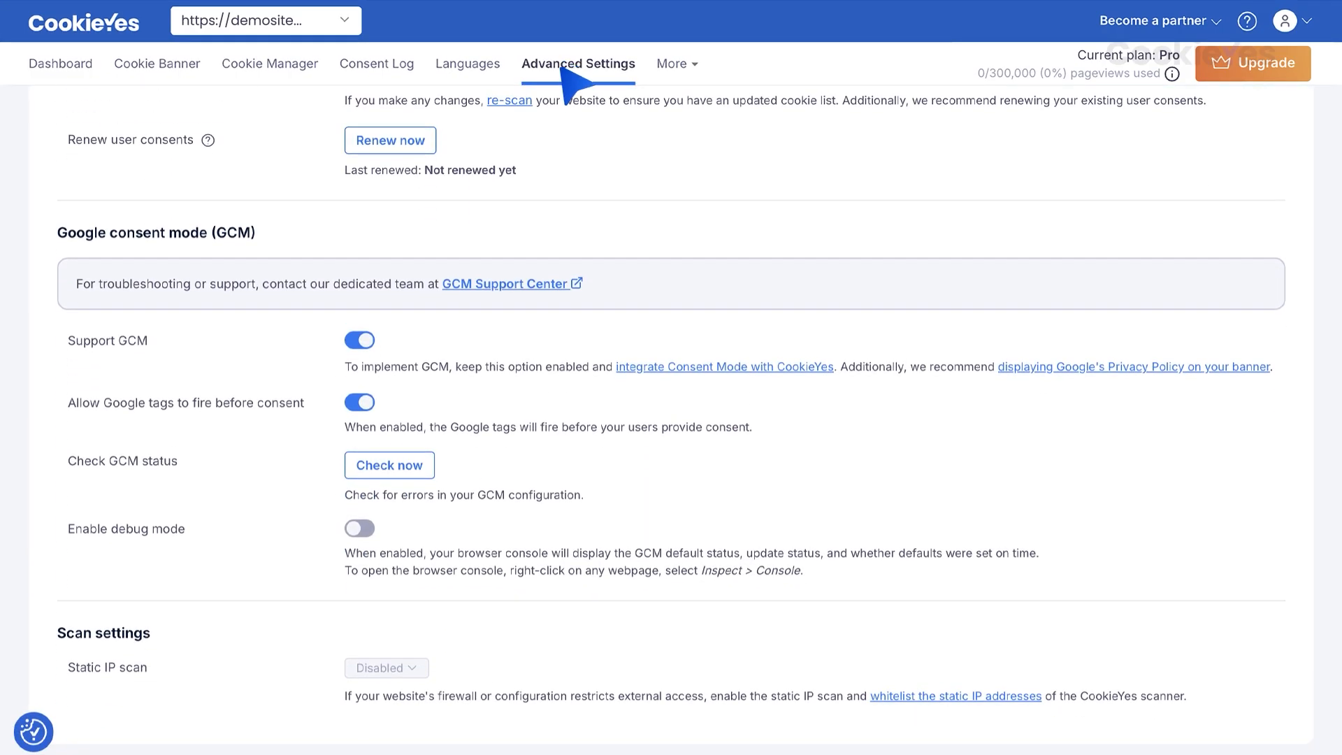
pyautogui.click(384, 466)
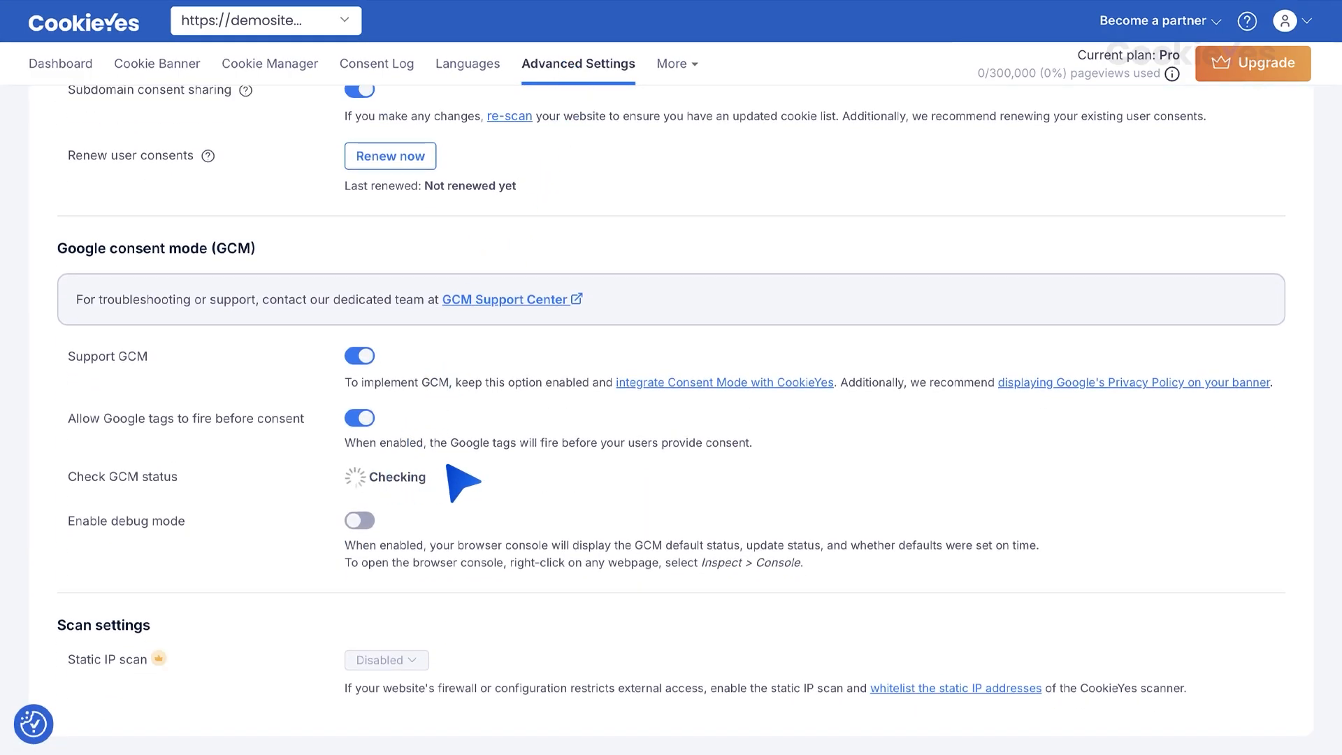